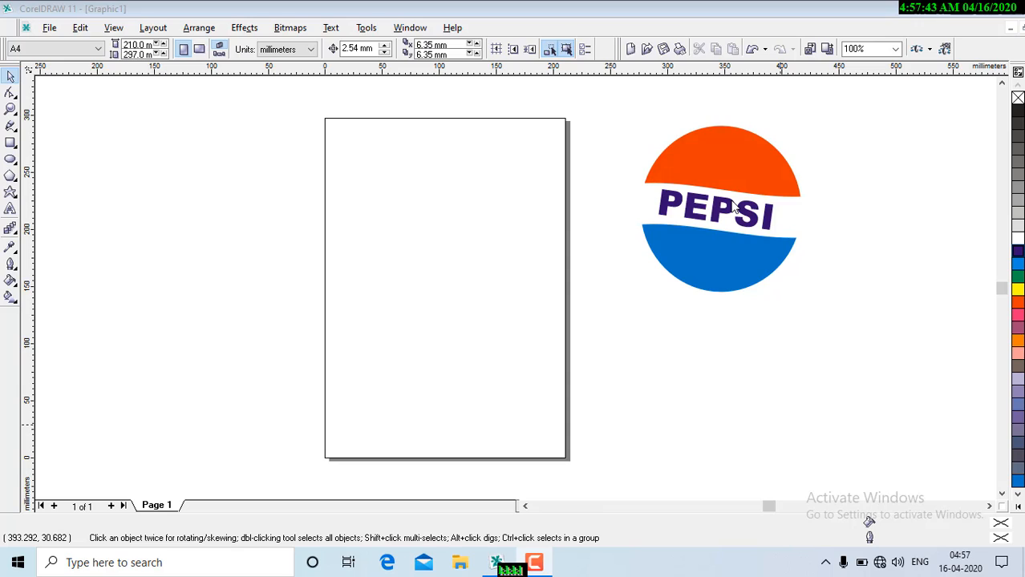
# Step: Draw a circle about 146 mm in diameter in the middle of the page and fill it with cyan
pyautogui.click(11, 159)
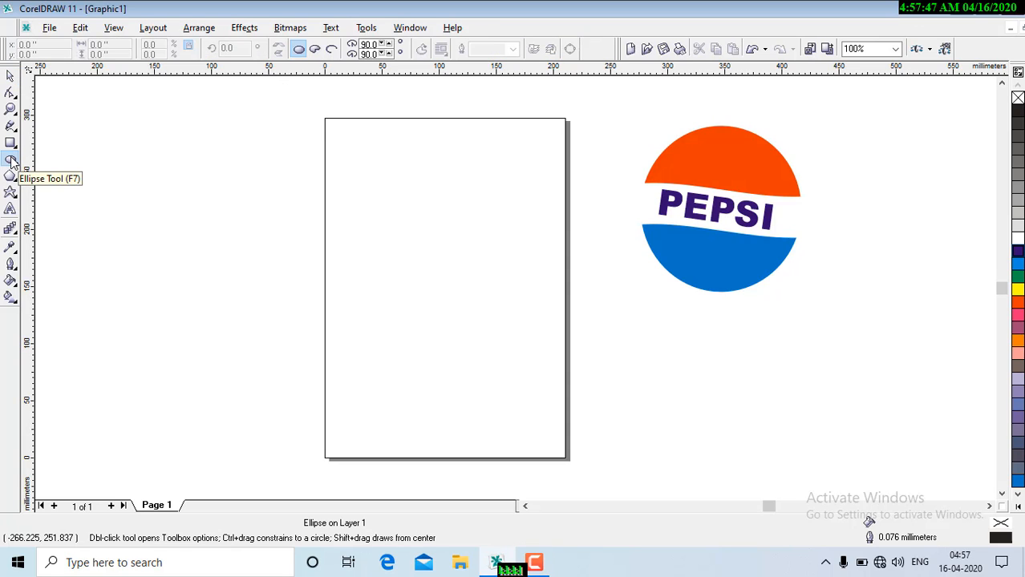
pyautogui.moveTo(368, 200); pyautogui.dragTo(536, 367)
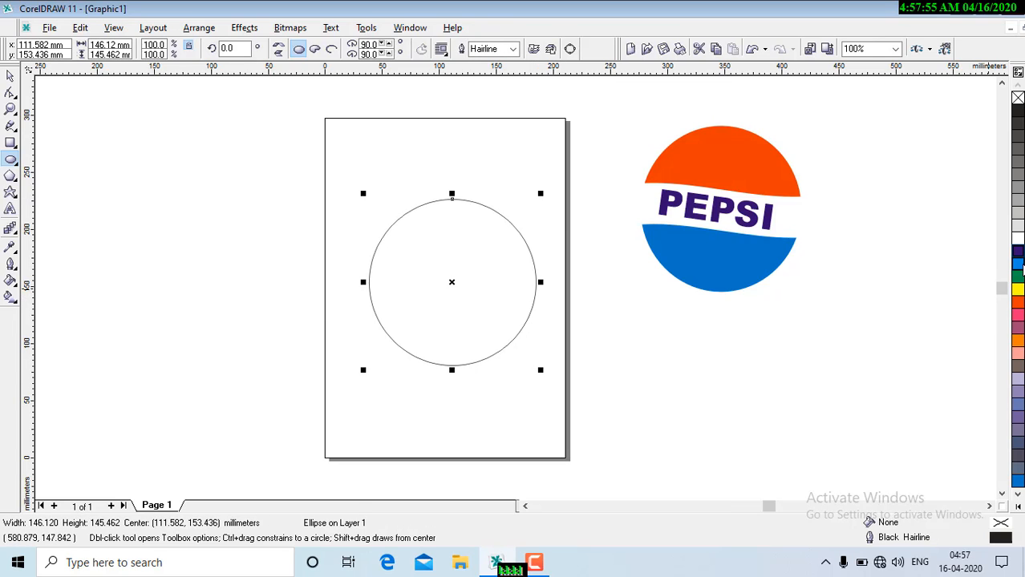
pyautogui.click(1018, 267)
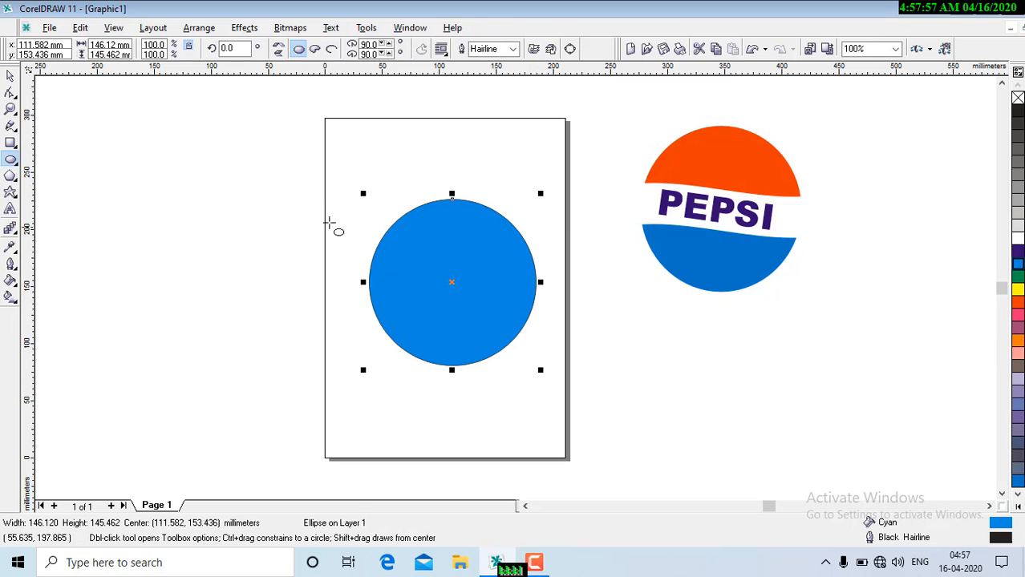
# Step: Draw a wavy flag shape about 204 by 41 mm across the circle's middle and fill it with dark blue
pyautogui.click(11, 192)
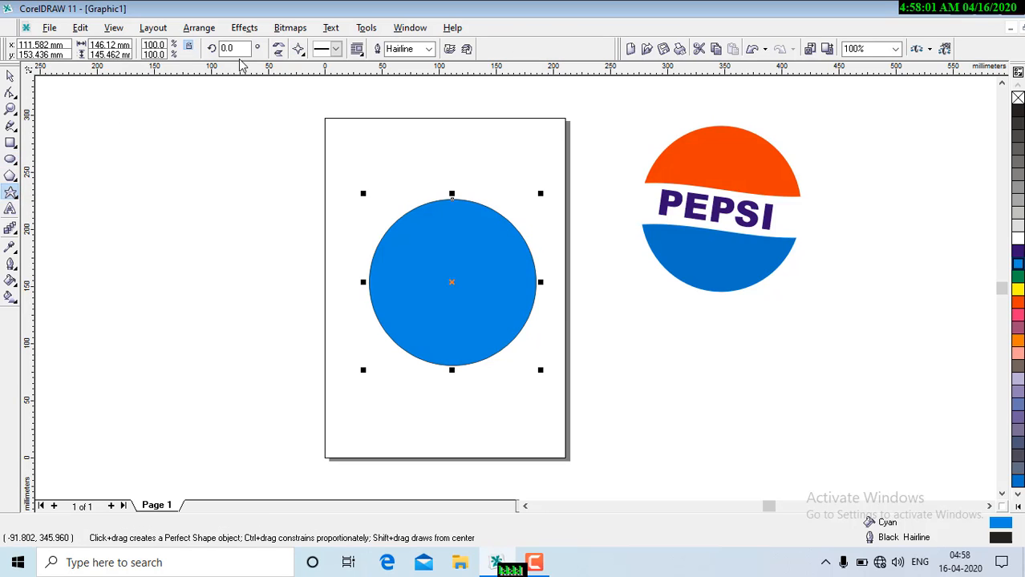
pyautogui.click(299, 51)
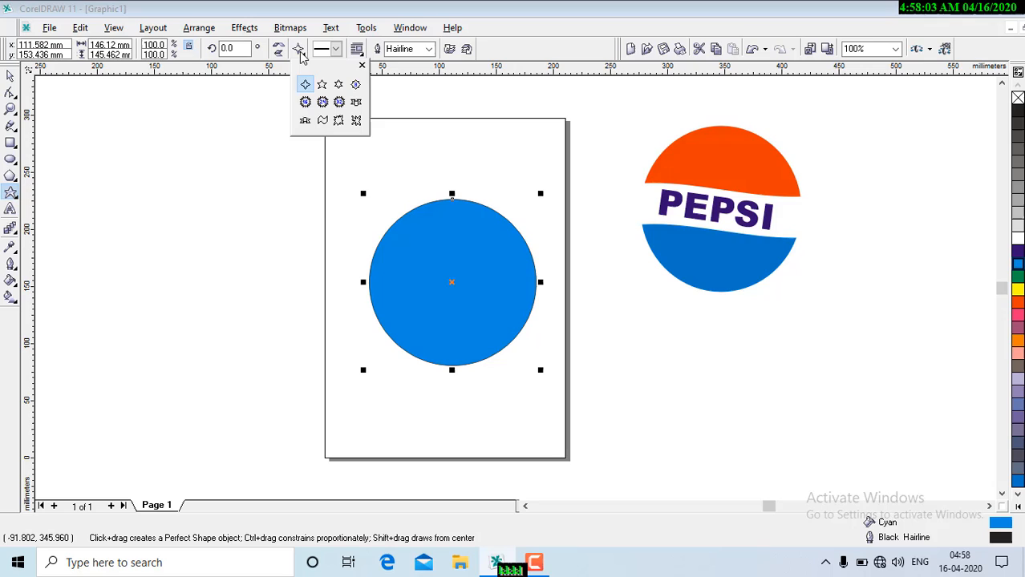
pyautogui.click(322, 120)
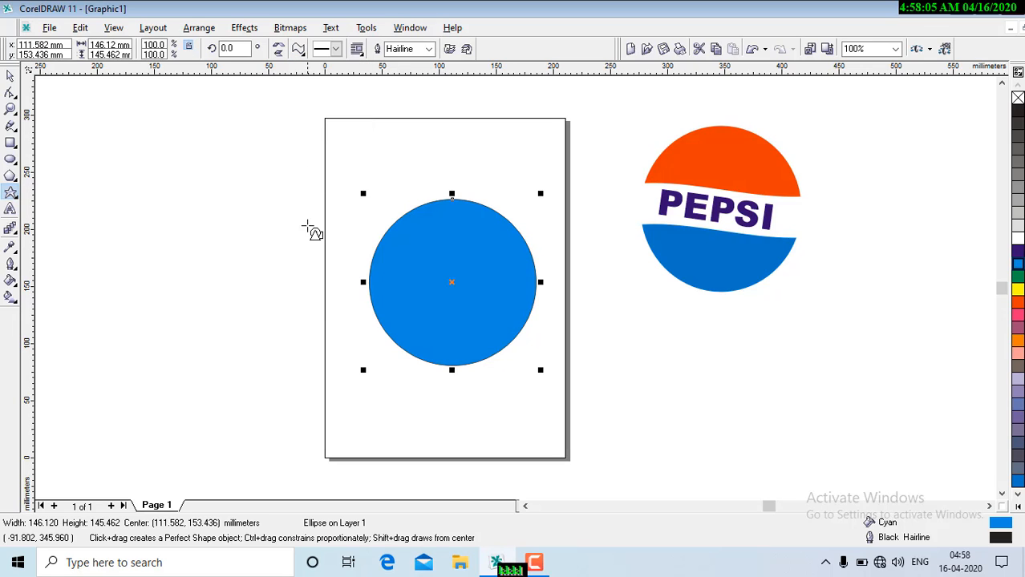
pyautogui.click(321, 280)
pyautogui.moveTo(388, 304); pyautogui.dragTo(552, 323)
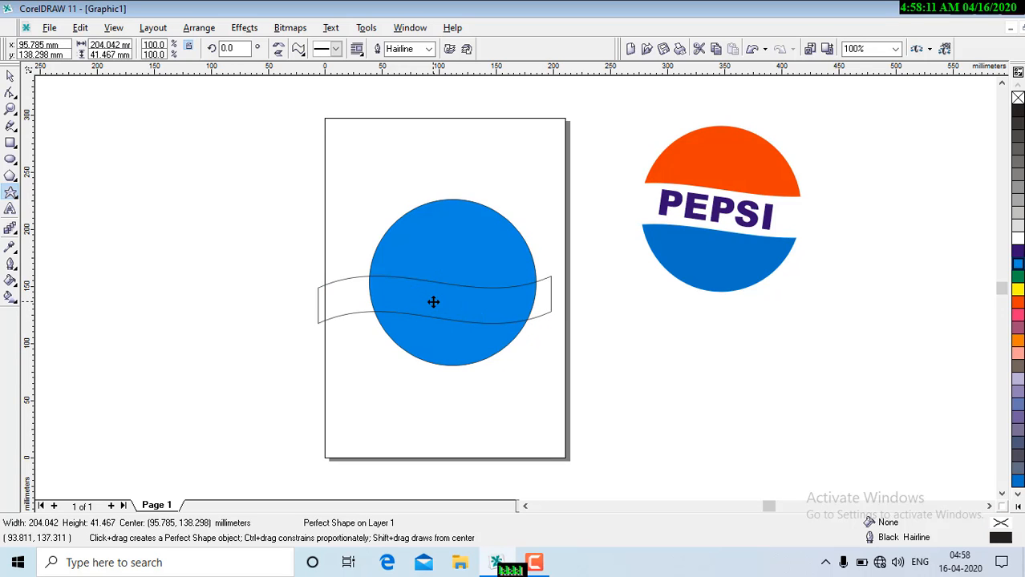
pyautogui.moveTo(433, 301); pyautogui.dragTo(443, 286)
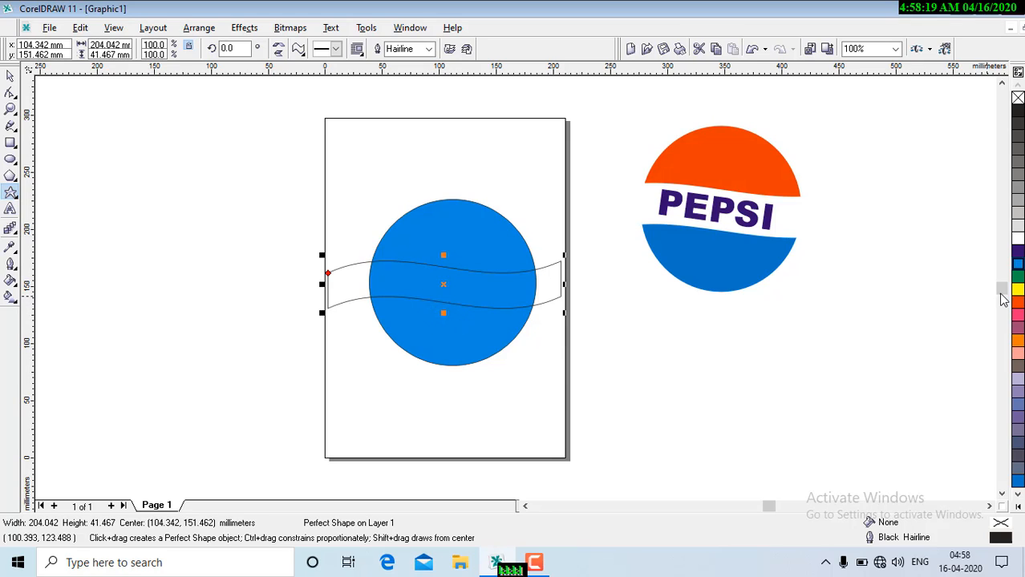
pyautogui.click(1019, 252)
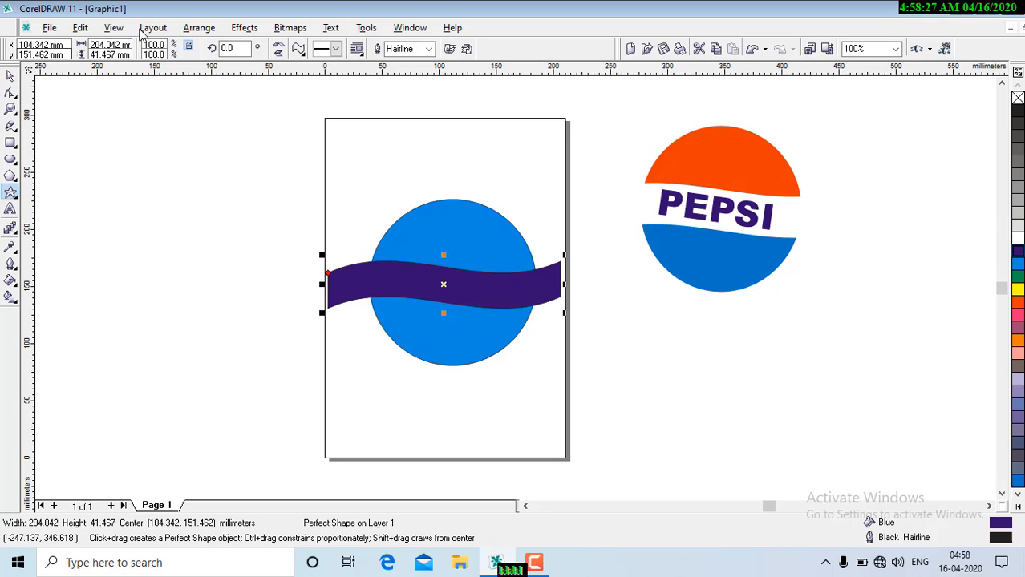
# Step: Trim the cyan circle with the wavy band, leaving the original source object
pyautogui.click(195, 28)
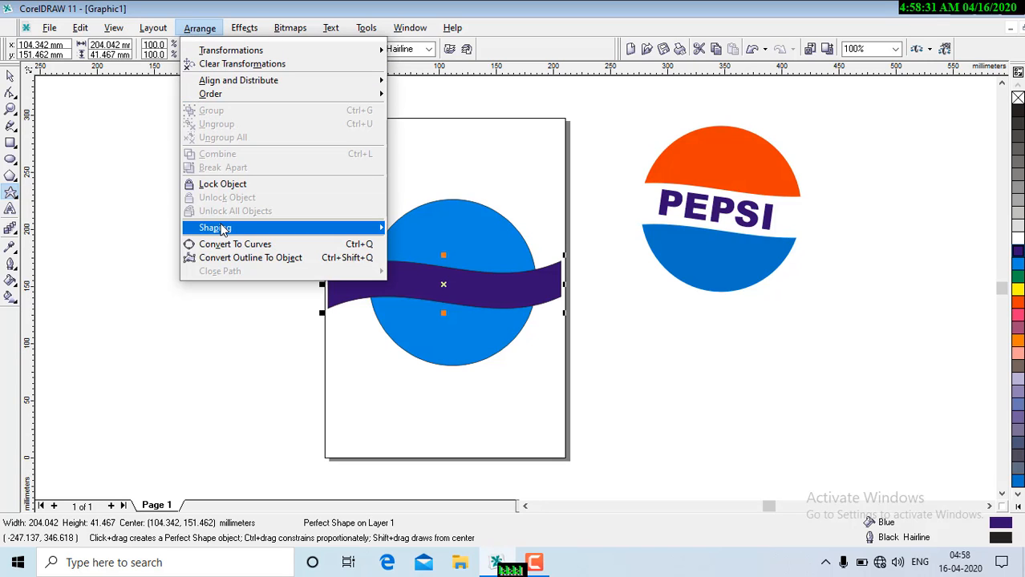
pyautogui.moveTo(223, 230)
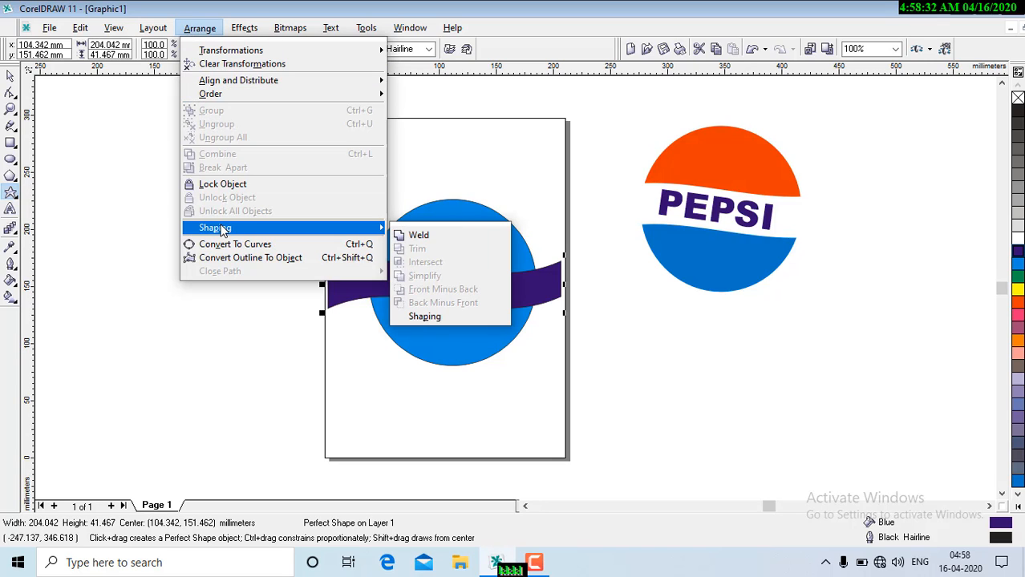
pyautogui.click(447, 319)
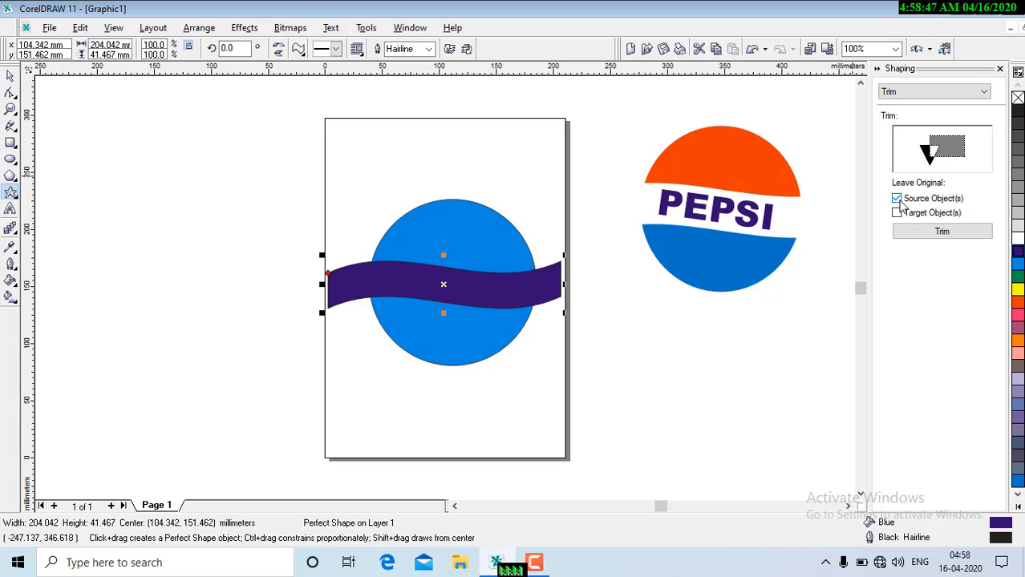
pyautogui.click(936, 233)
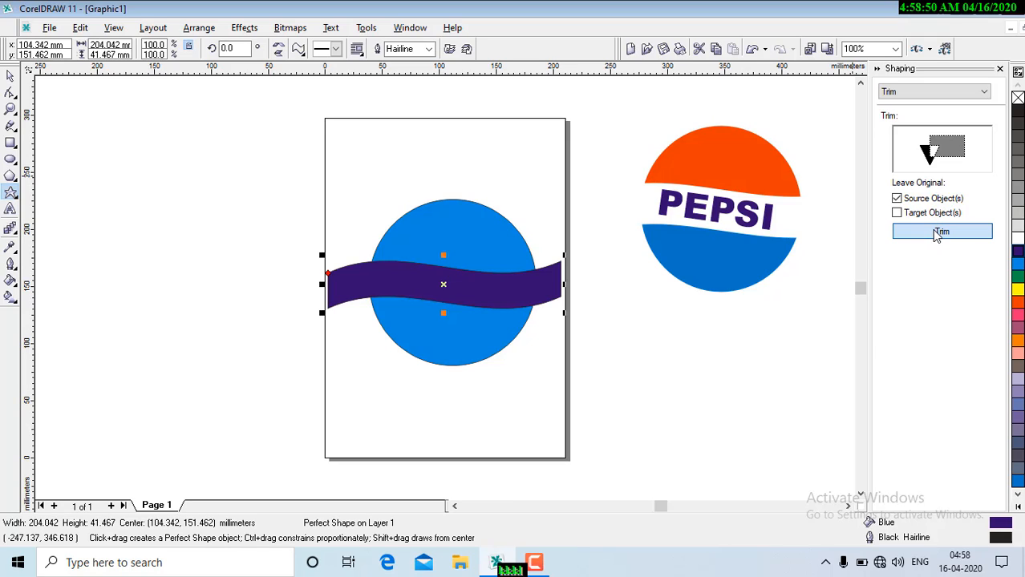
pyautogui.click(476, 247)
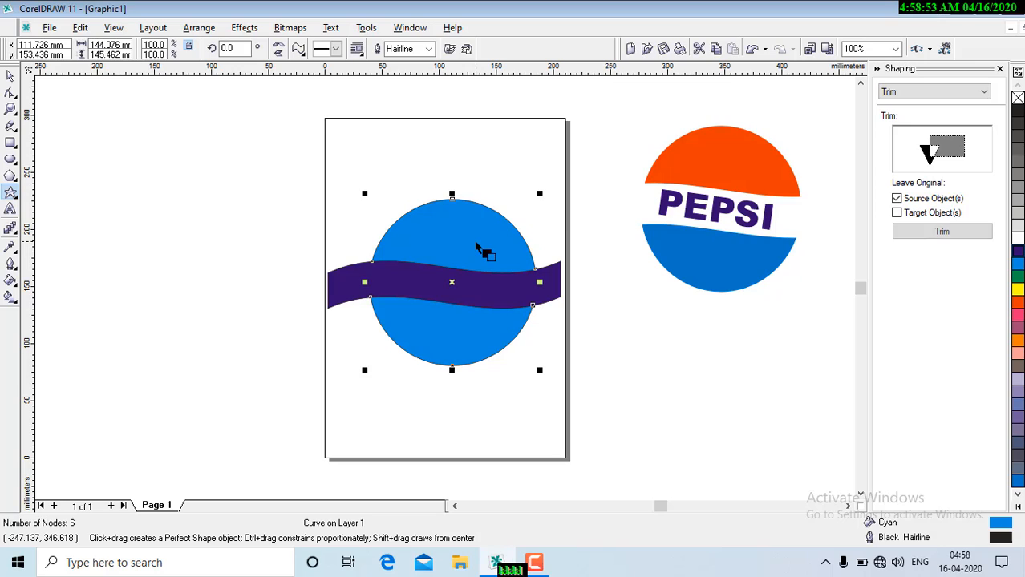
# Step: Move the wavy band off the circle and delete it
pyautogui.click(389, 153)
pyautogui.click(429, 276)
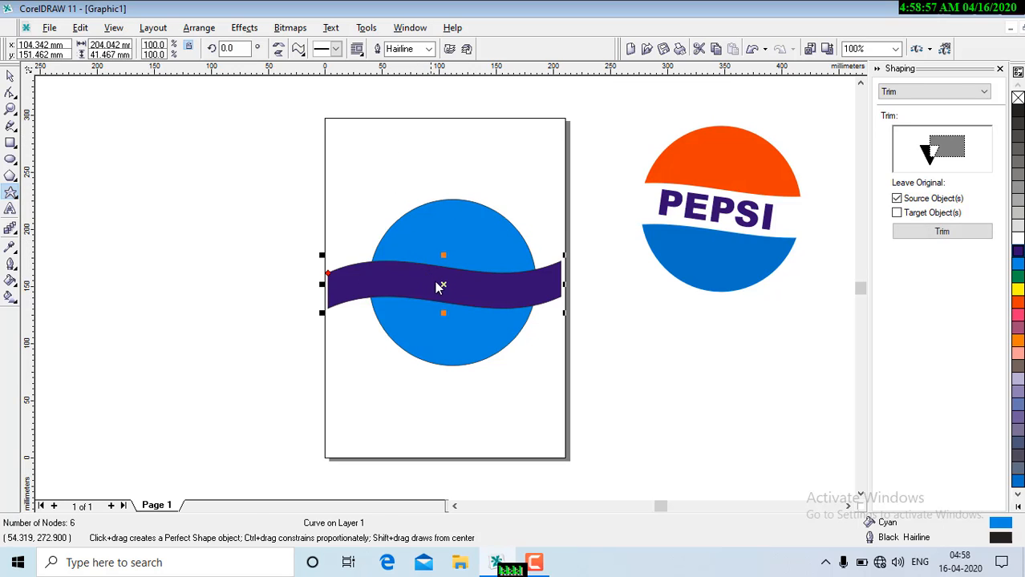
pyautogui.moveTo(442, 287); pyautogui.dragTo(123, 293)
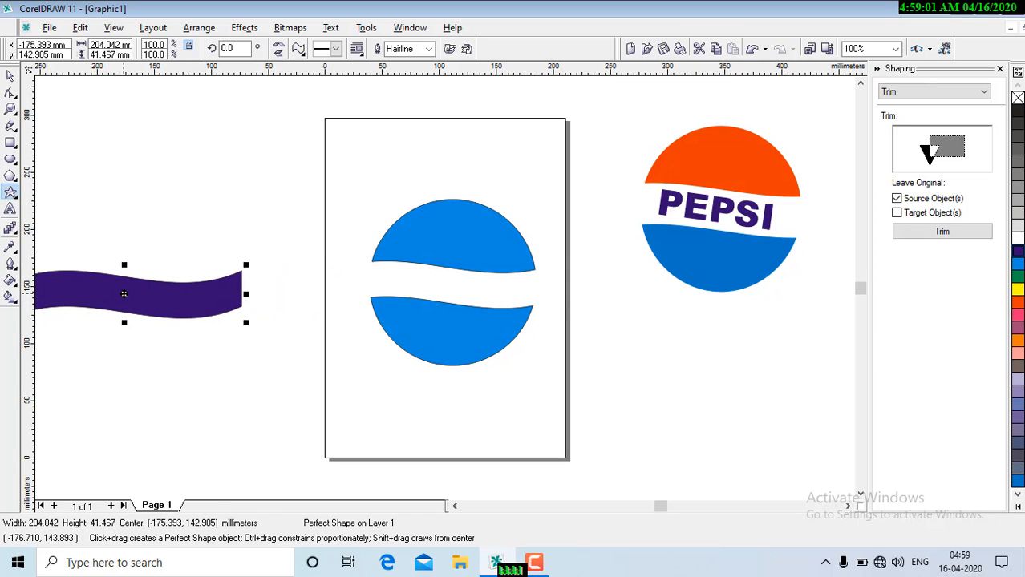
pyautogui.press('Delete')
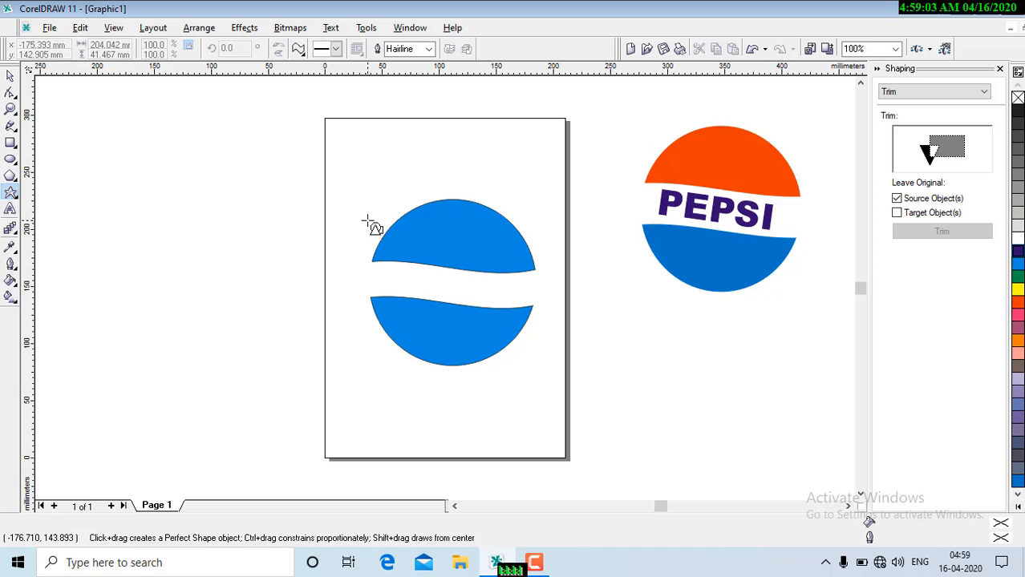
# Step: Add the artistic text PEPSI beside the page and enlarge it to about 76 points
pyautogui.click(10, 210)
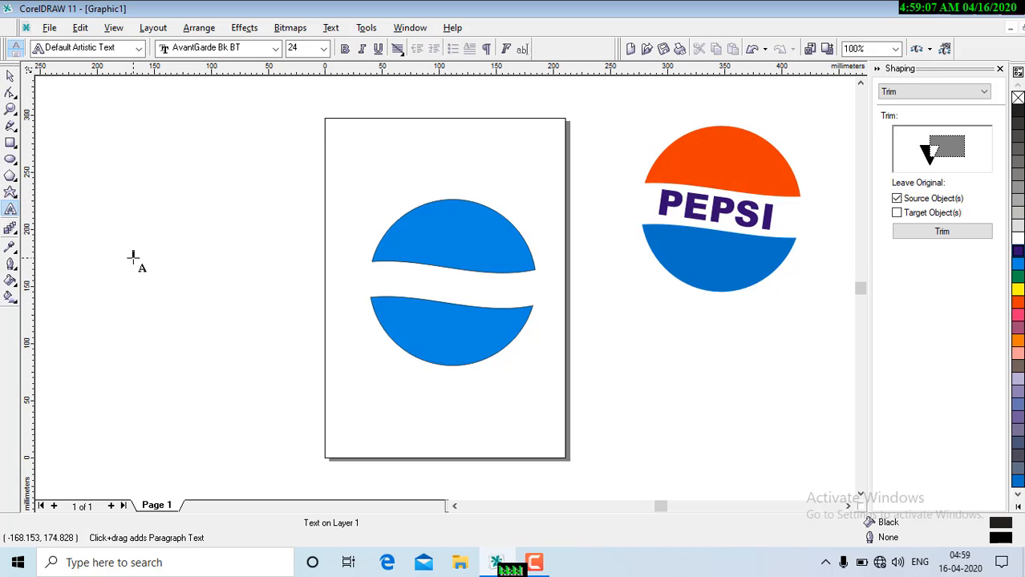
pyautogui.click(133, 256)
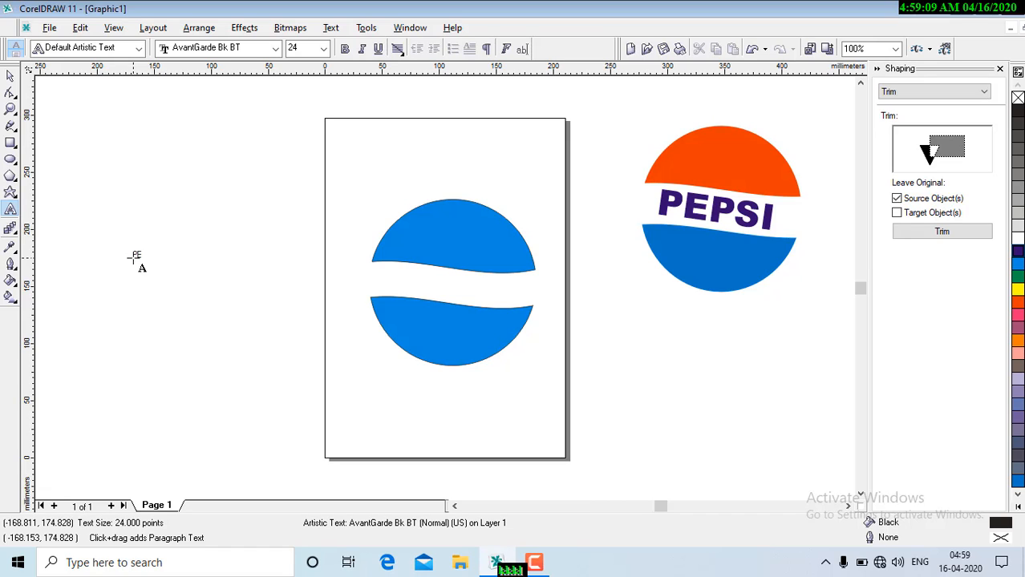
pyautogui.write('PEPSI')
pyautogui.hotkey('ctrl', 'space')
pyautogui.moveTo(156, 262); pyautogui.dragTo(201, 278)
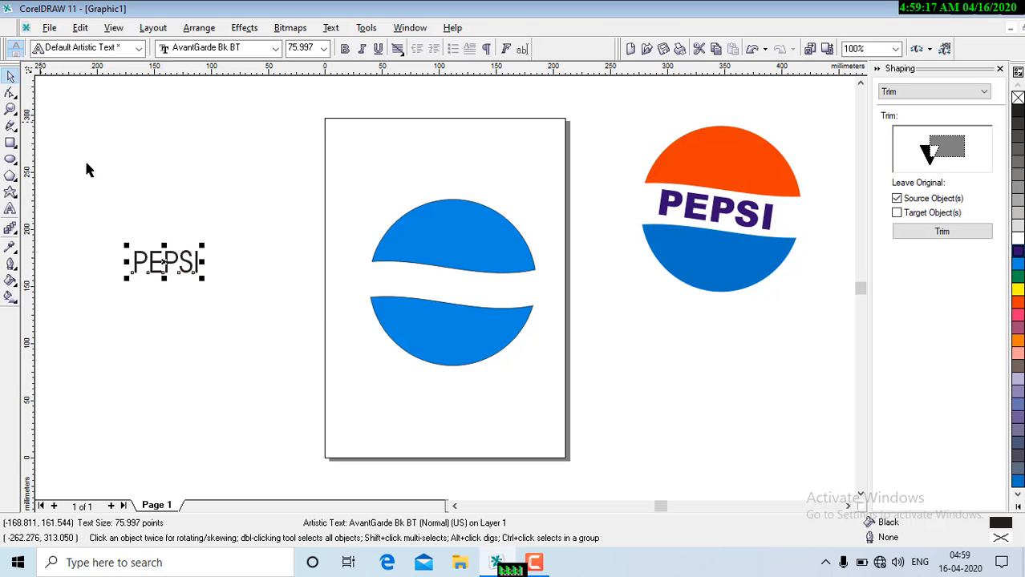
pyautogui.click(183, 254)
# Step: Change the font of the PEPSI text to Arial Black
pyautogui.click(185, 262)
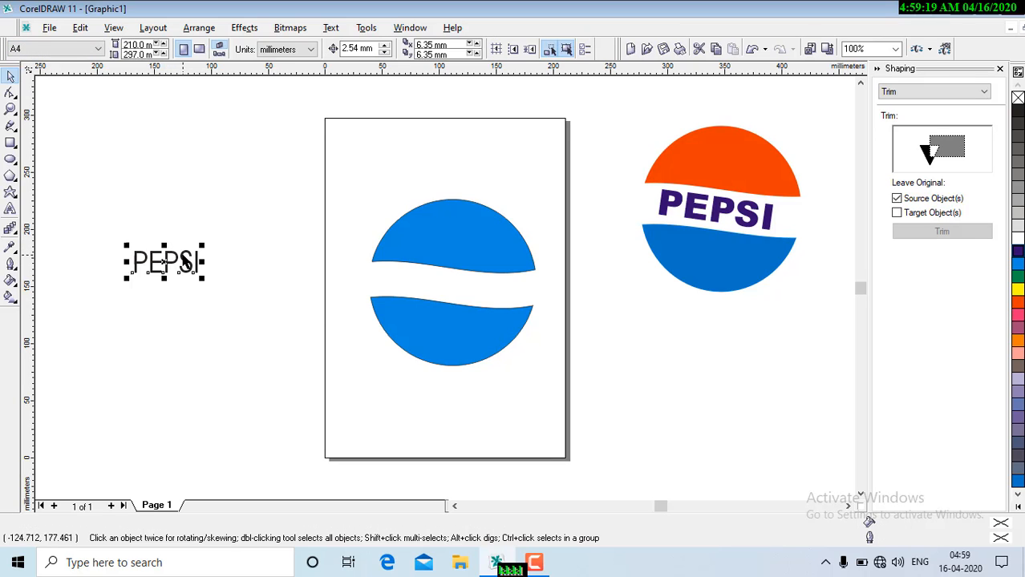
pyautogui.click(275, 49)
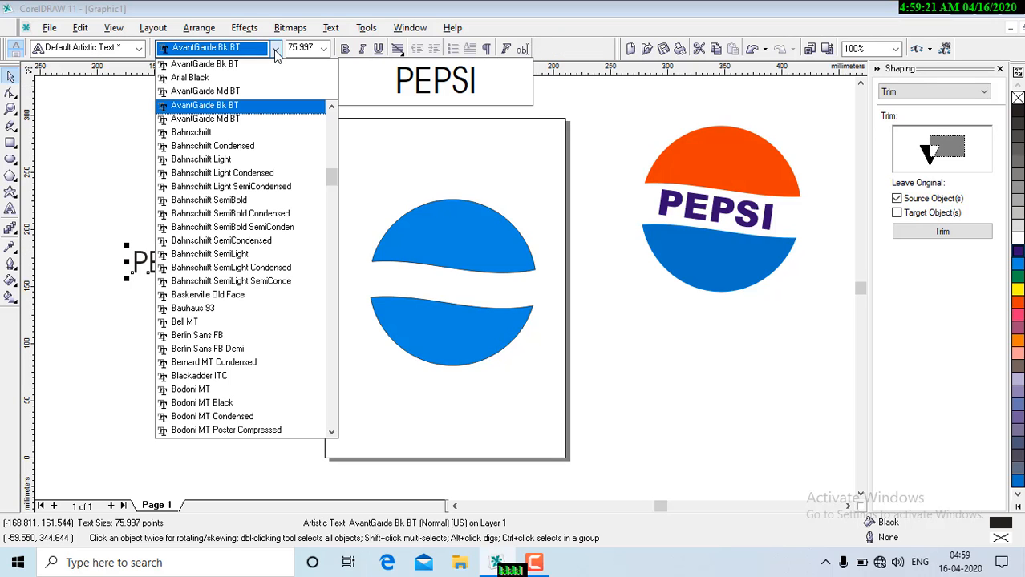
pyautogui.write('arent')
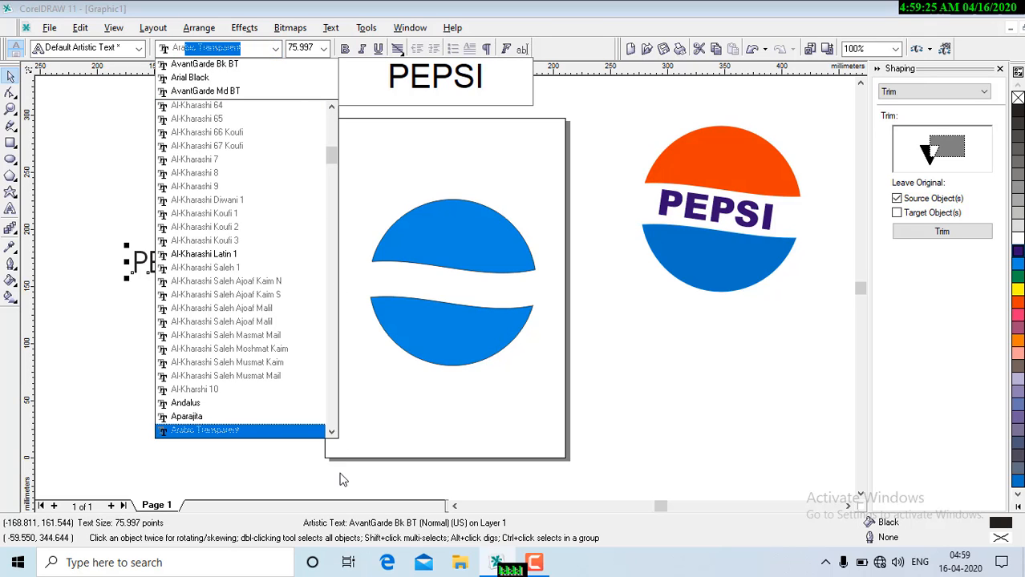
pyautogui.click(331, 431)
pyautogui.moveTo(331, 432); pyautogui.dragTo(331, 431)
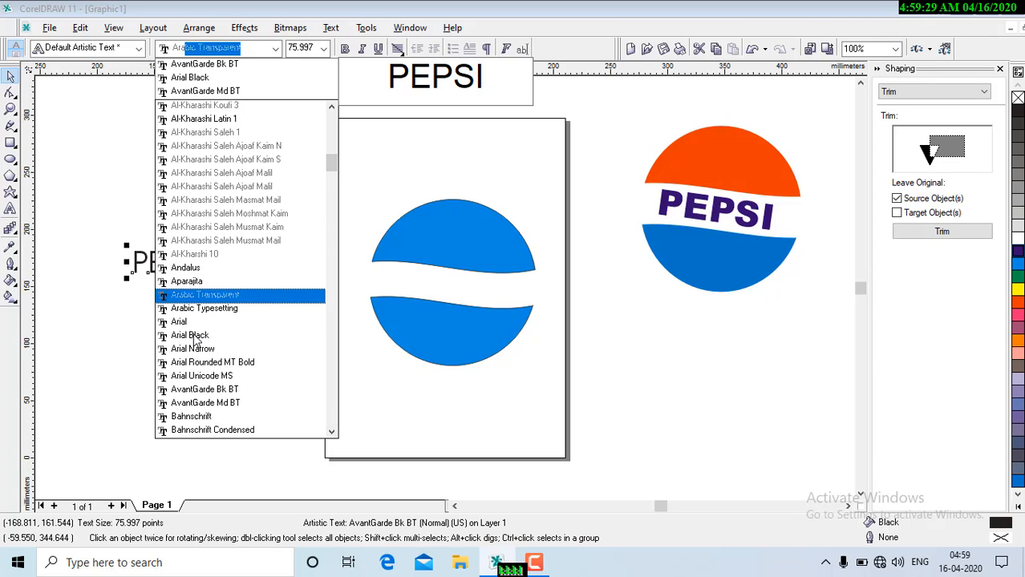
pyautogui.click(192, 335)
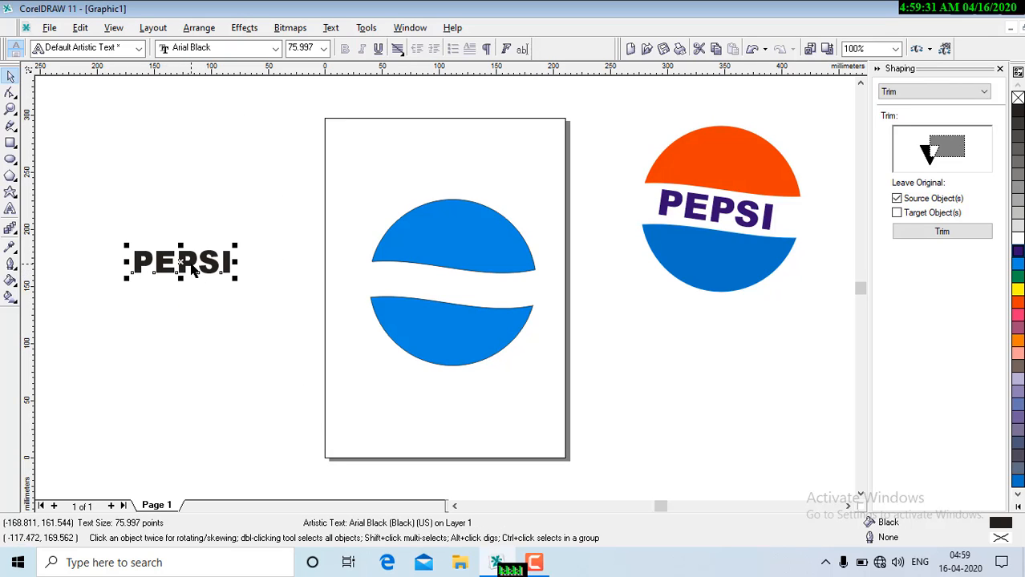
# Step: Place the PEPSI text in the gap between the circle halves, tilted along the wave, and fill it with dark blue
pyautogui.moveTo(181, 265); pyautogui.dragTo(445, 284)
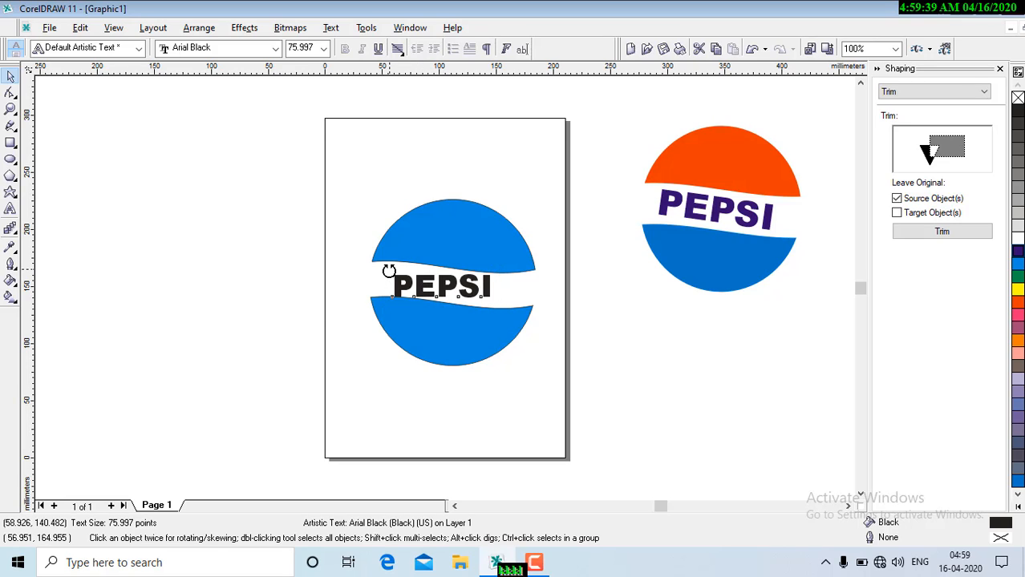
pyautogui.moveTo(390, 267); pyautogui.dragTo(388, 263)
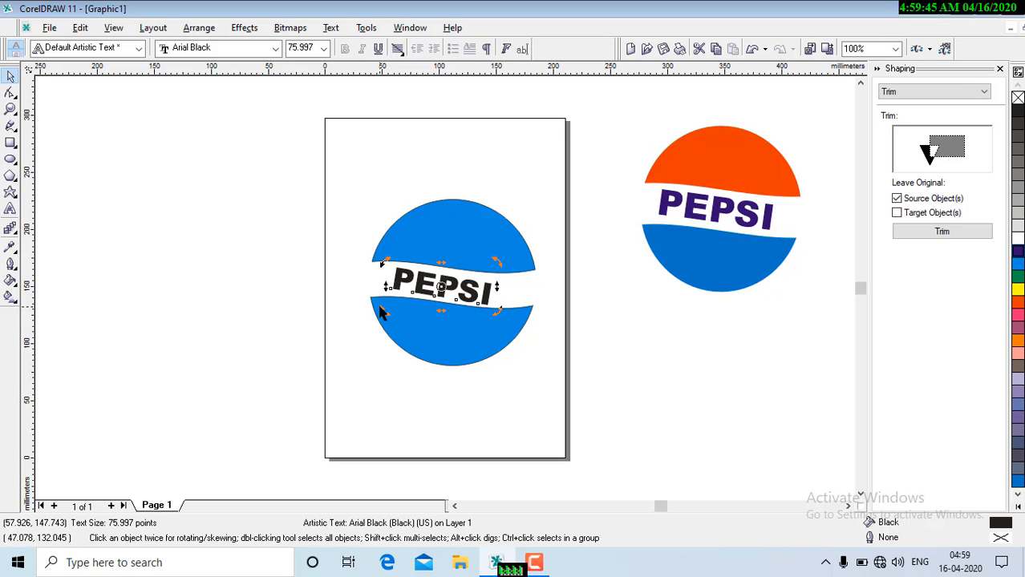
pyautogui.moveTo(383, 312); pyautogui.dragTo(386, 315)
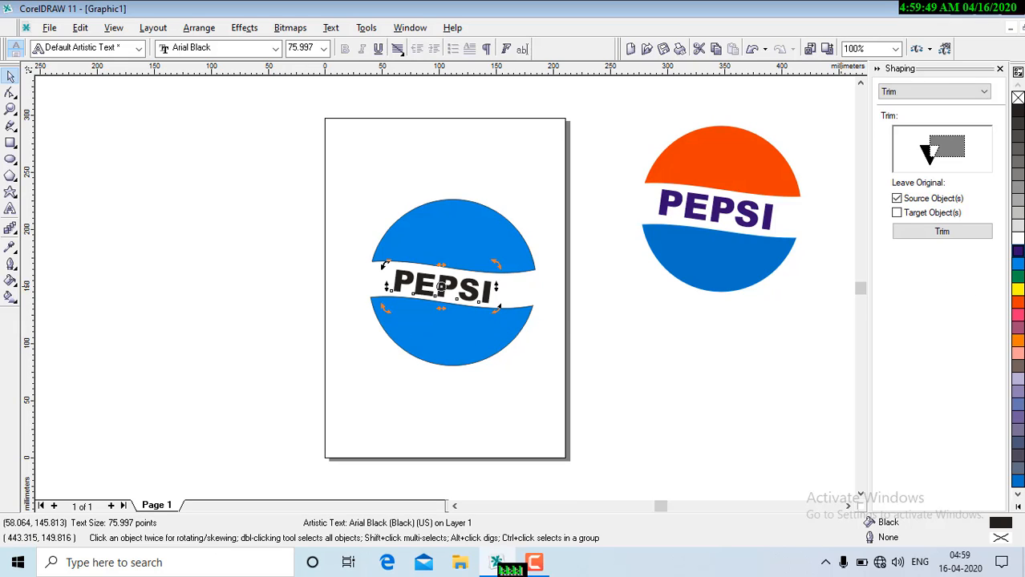
pyautogui.click(1019, 253)
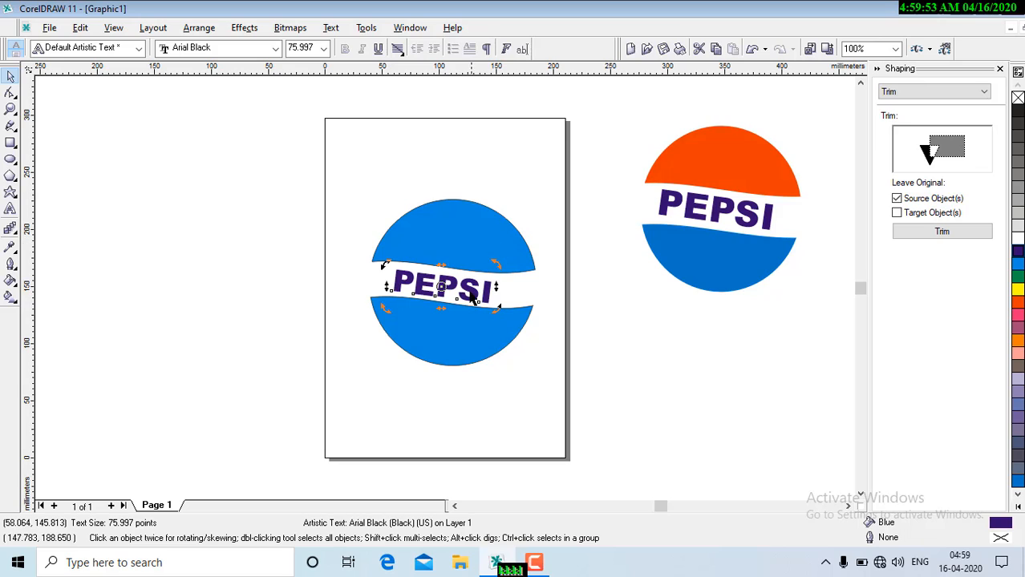
# Step: Break the trimmed circle apart into separate halves and fill the upper half with red
pyautogui.click(459, 336)
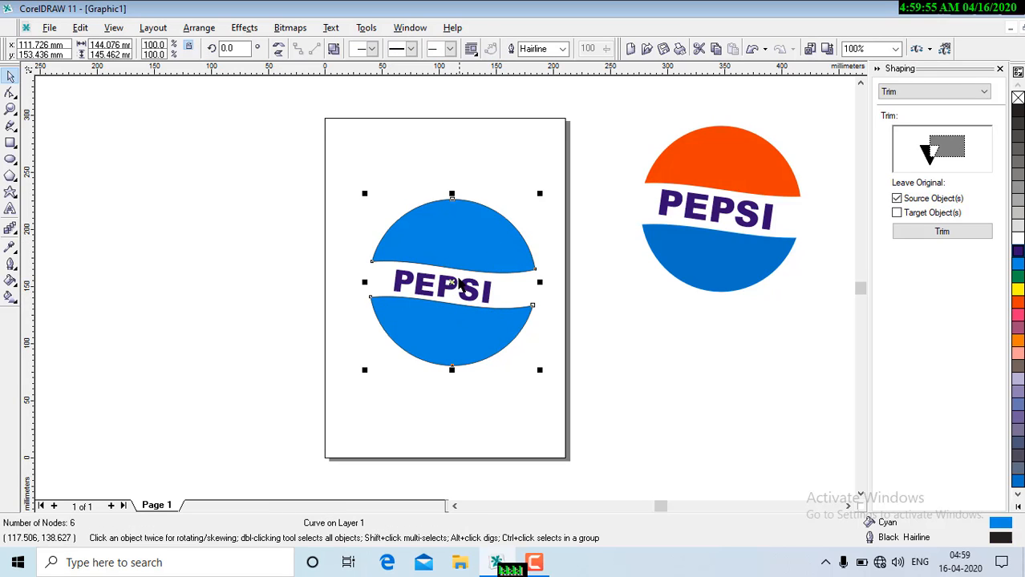
pyautogui.click(452, 254)
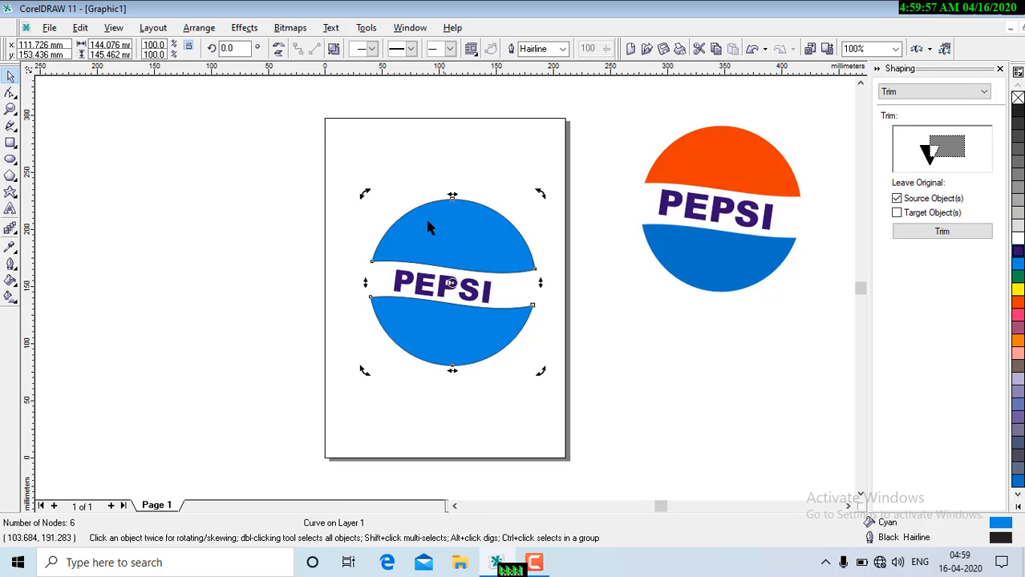
pyautogui.click(199, 27)
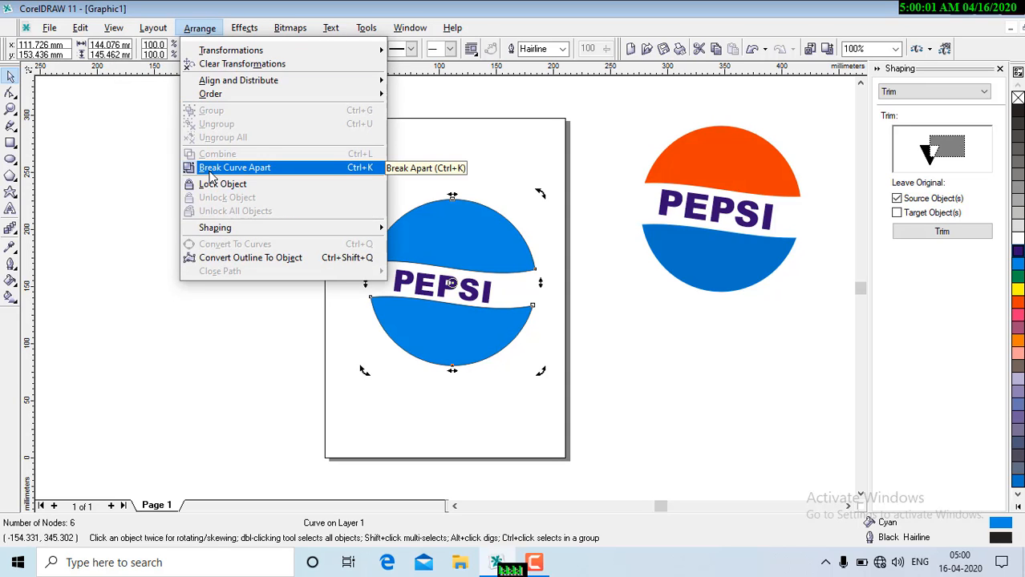
pyautogui.click(232, 168)
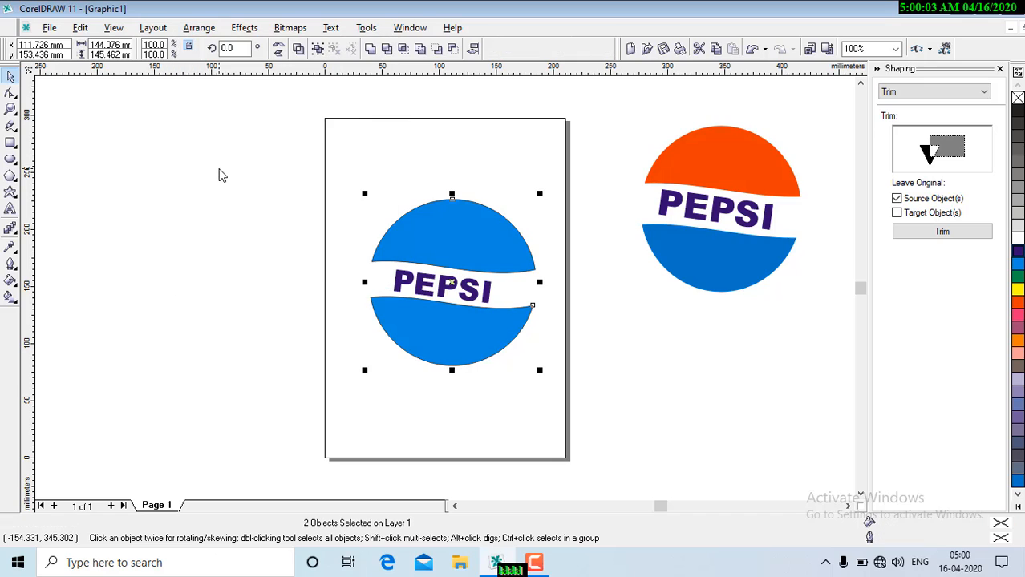
pyautogui.click(373, 162)
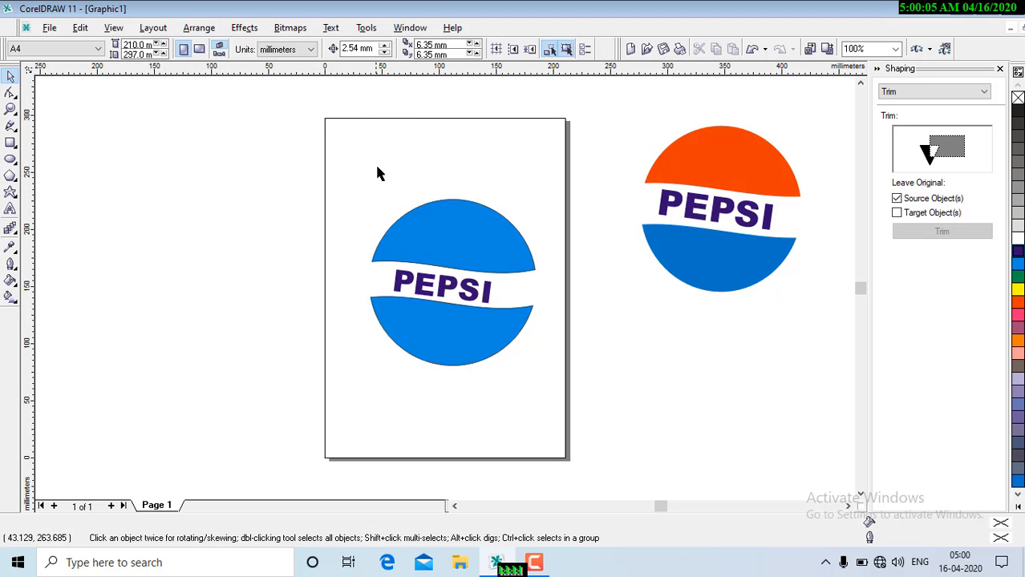
pyautogui.click(479, 242)
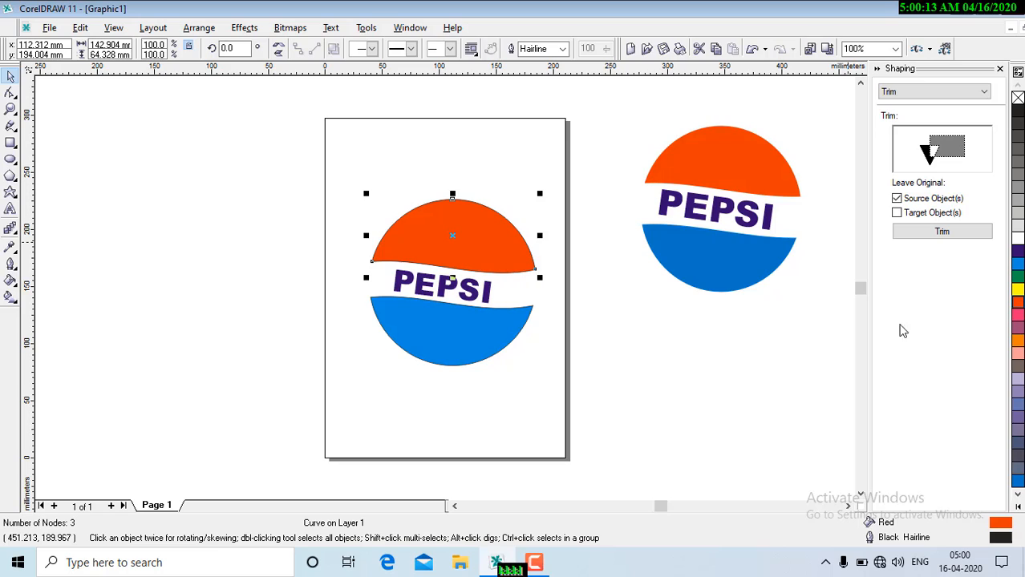
# Step: Fill the lower half of the circle on the page with Sky Blue
pyautogui.click(492, 338)
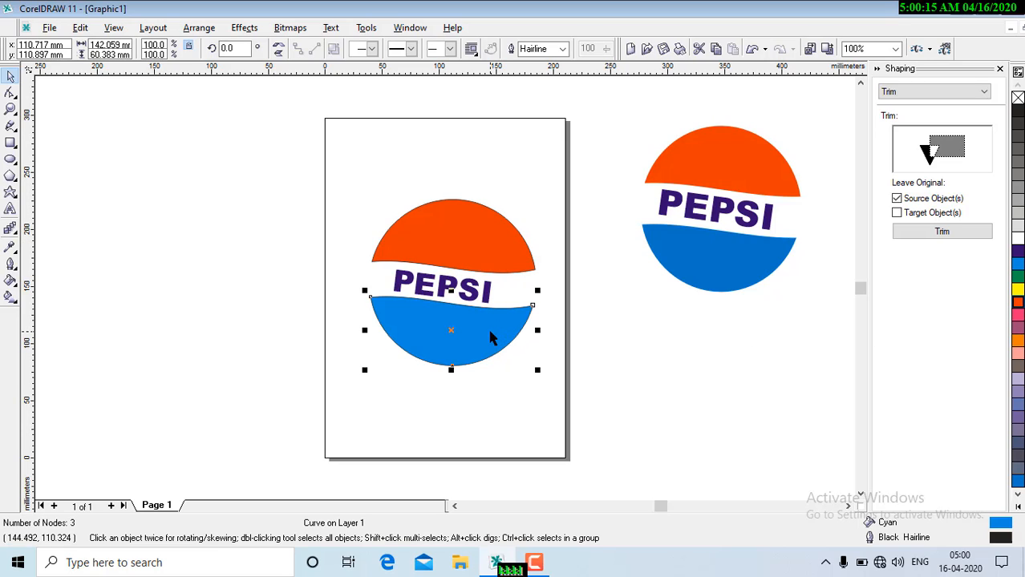
pyautogui.click(1016, 481)
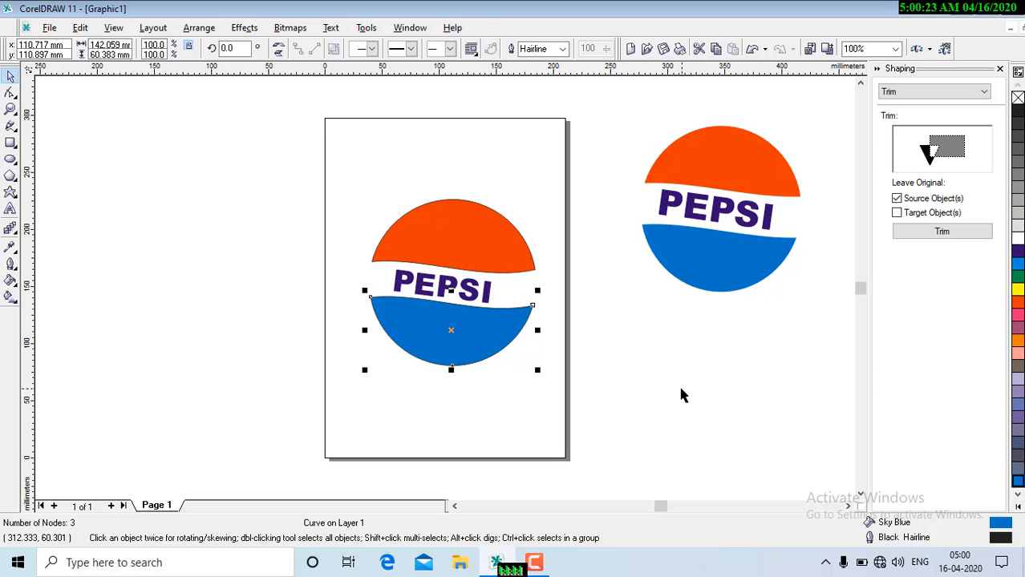
pyautogui.click(626, 377)
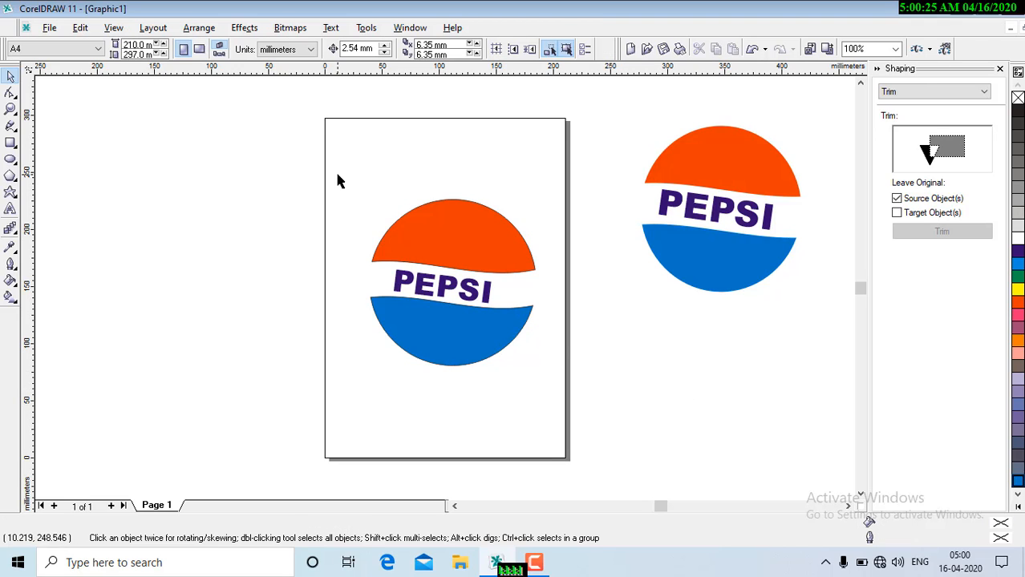
# Step: Group the two circle halves with the PEPSI text on the page and remove the group's outline
pyautogui.moveTo(260, 150); pyautogui.dragTo(583, 427)
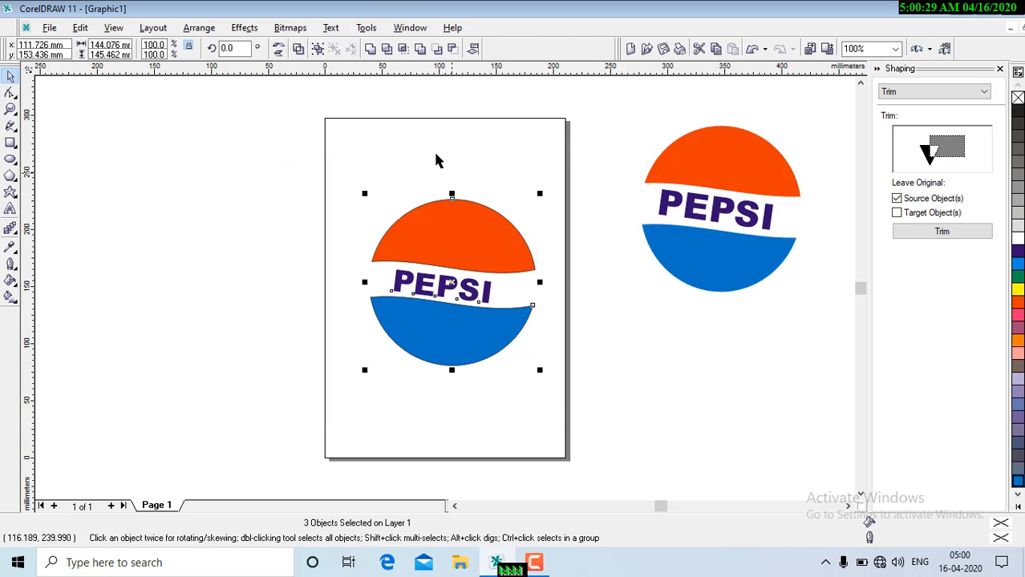
pyautogui.click(318, 49)
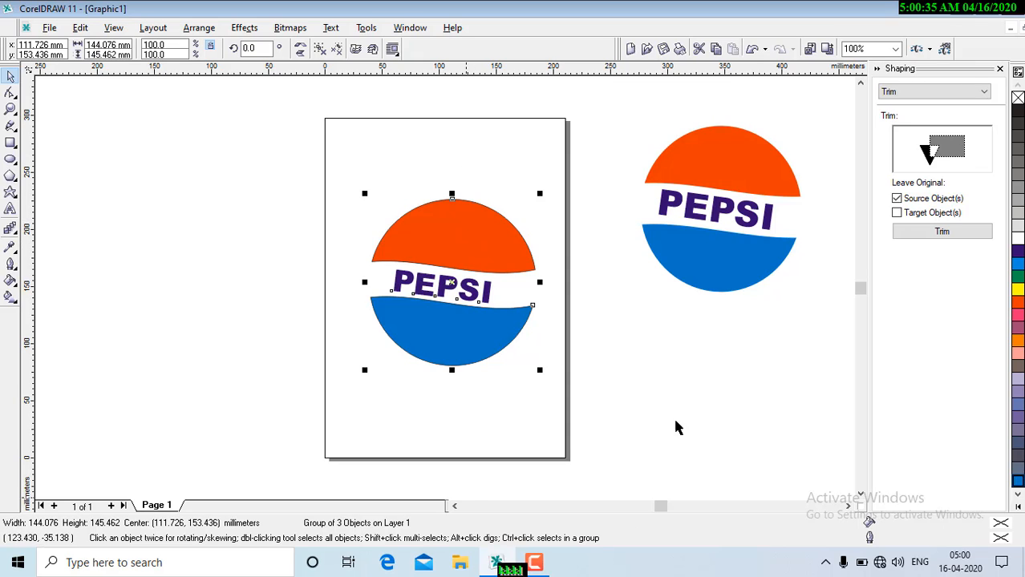
pyautogui.rightClick(1018, 97)
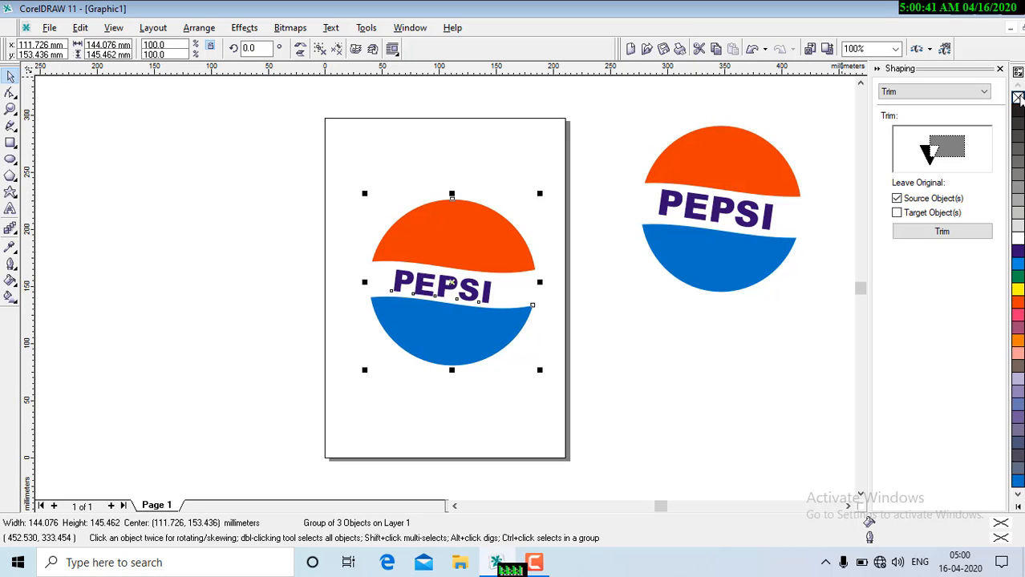
# Step: Select the whole grouped logo on the page
pyautogui.click(262, 160)
pyautogui.moveTo(530, 207); pyautogui.dragTo(568, 388)
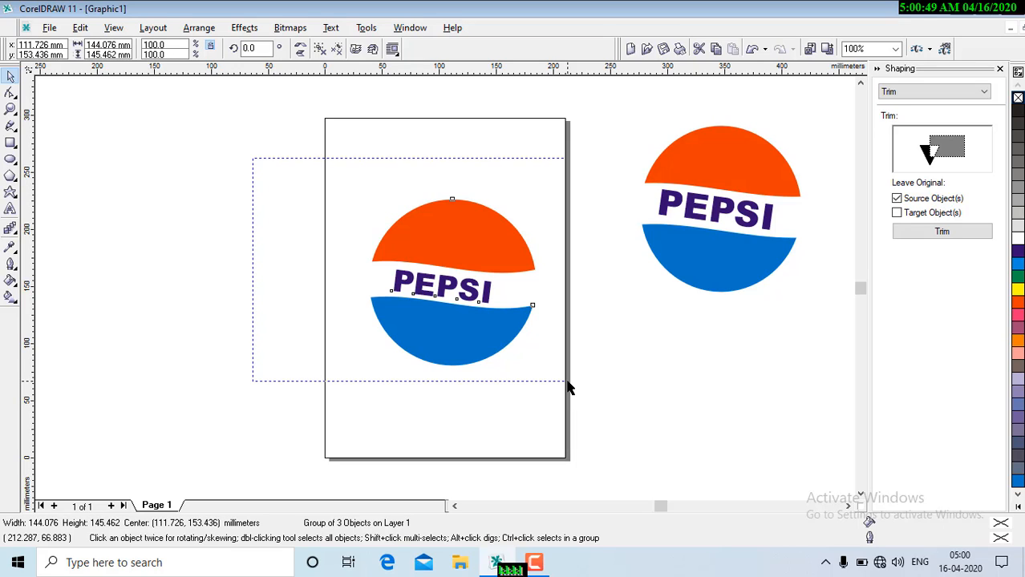
pyautogui.moveTo(567, 383); pyautogui.dragTo(567, 383)
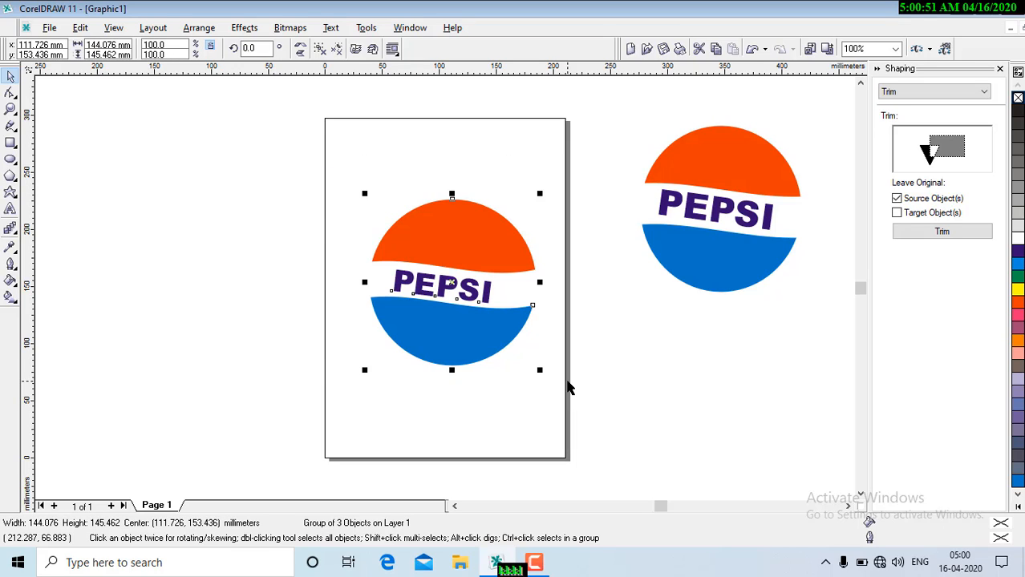